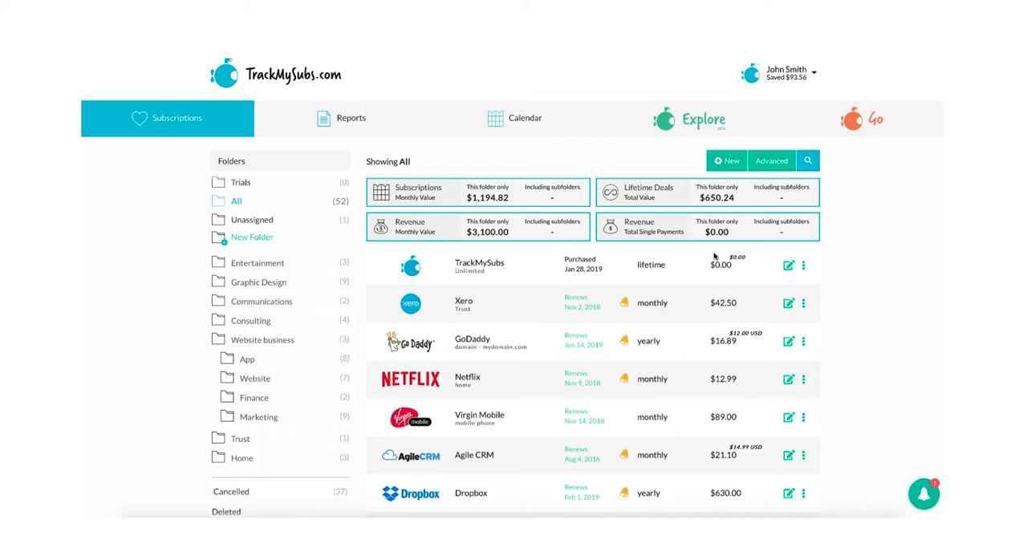
# - Start a new subscription entry and choose Netflix from the most popular companies
pyautogui.click(727, 161)
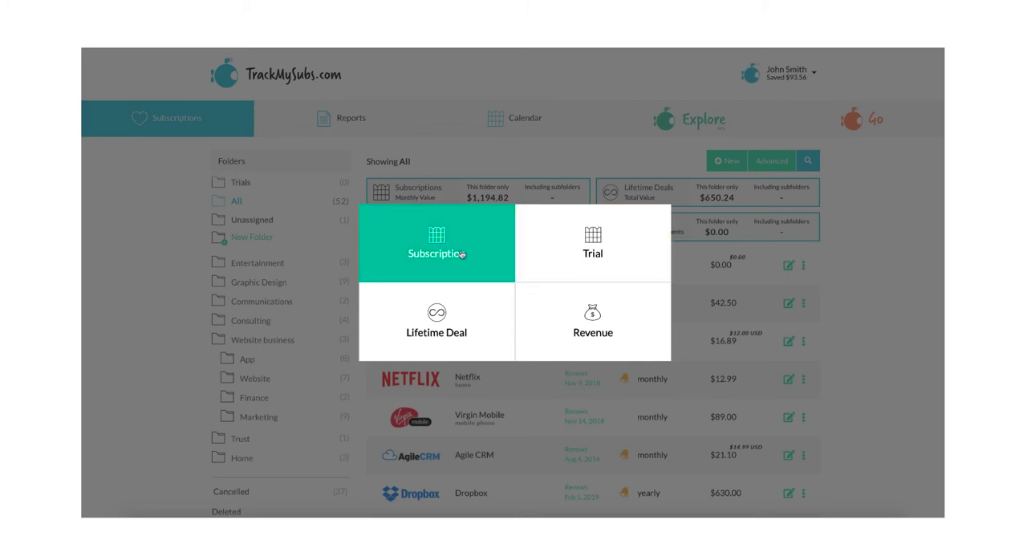
pyautogui.click(436, 247)
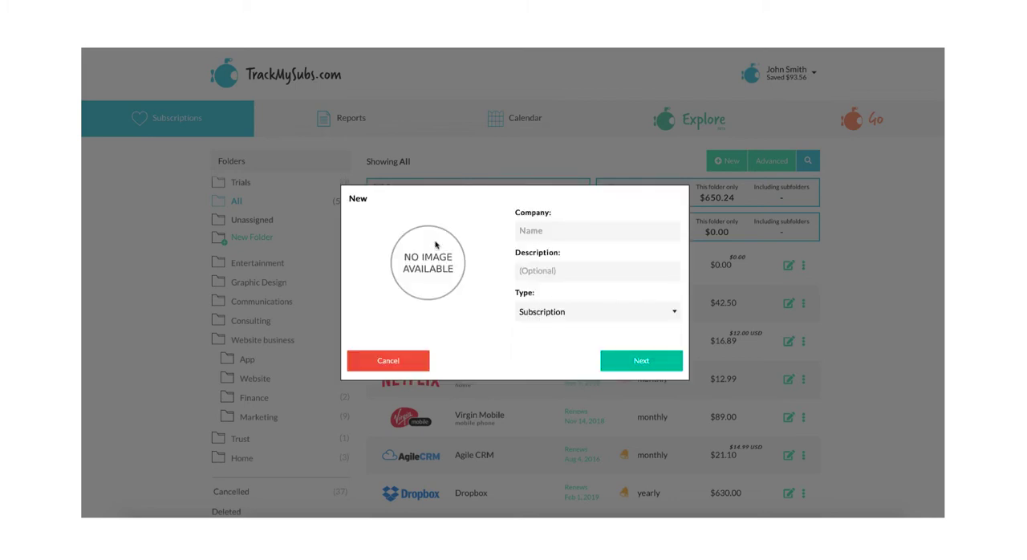
pyautogui.click(561, 230)
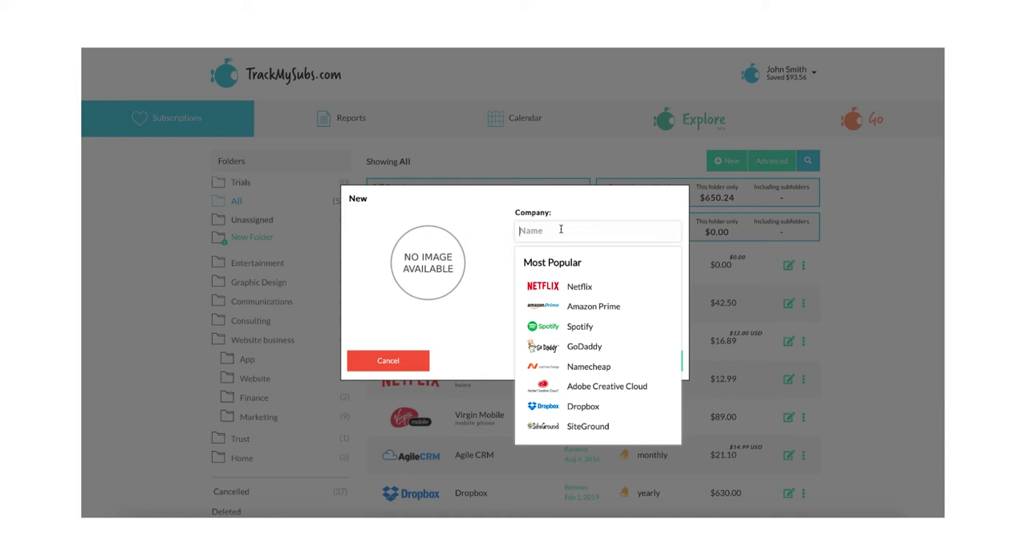
pyautogui.click(573, 293)
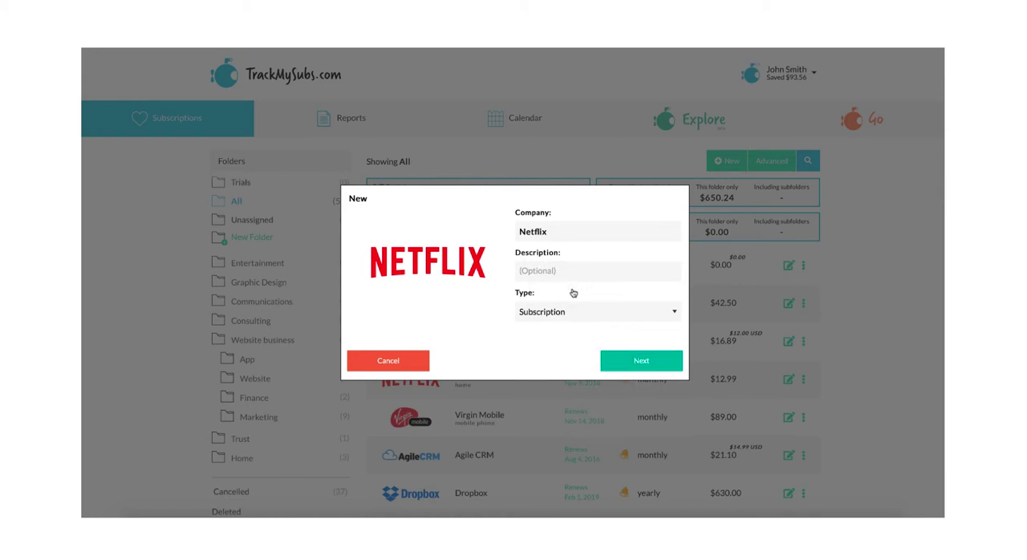
# - Replace the company with a new custom entry named "dropzone"
pyautogui.doubleClick(565, 233)
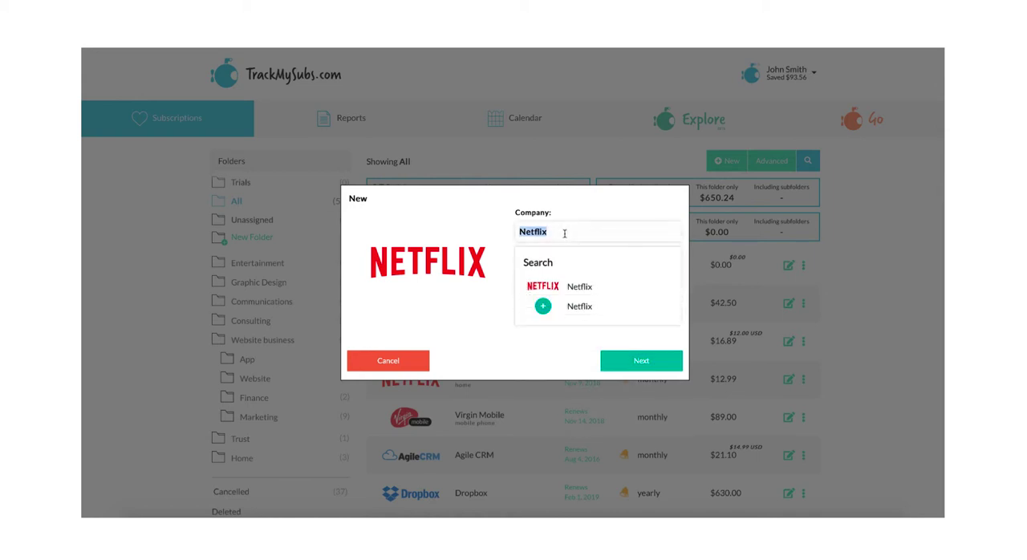
pyautogui.write('c')
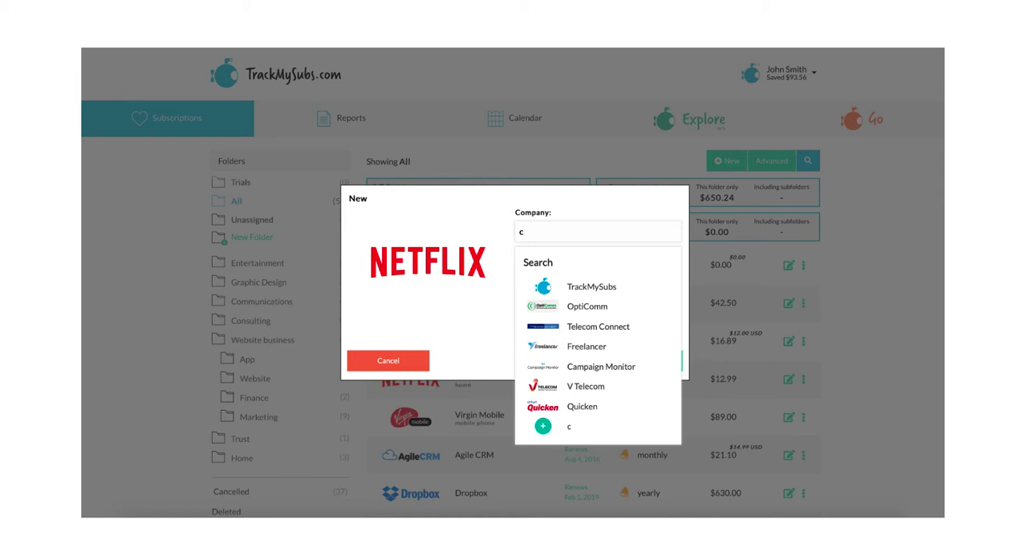
pyautogui.press('BackSpace')
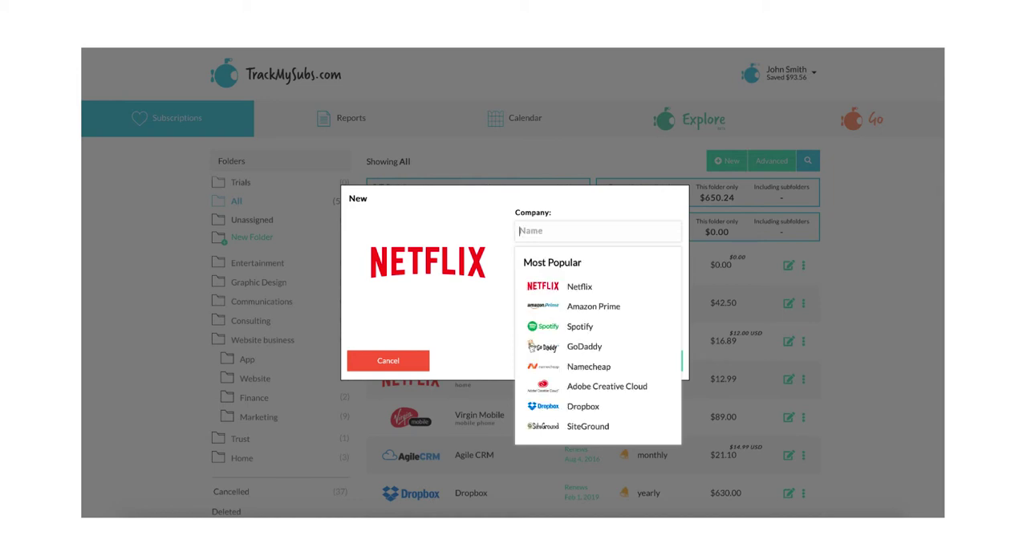
pyautogui.write('dr')
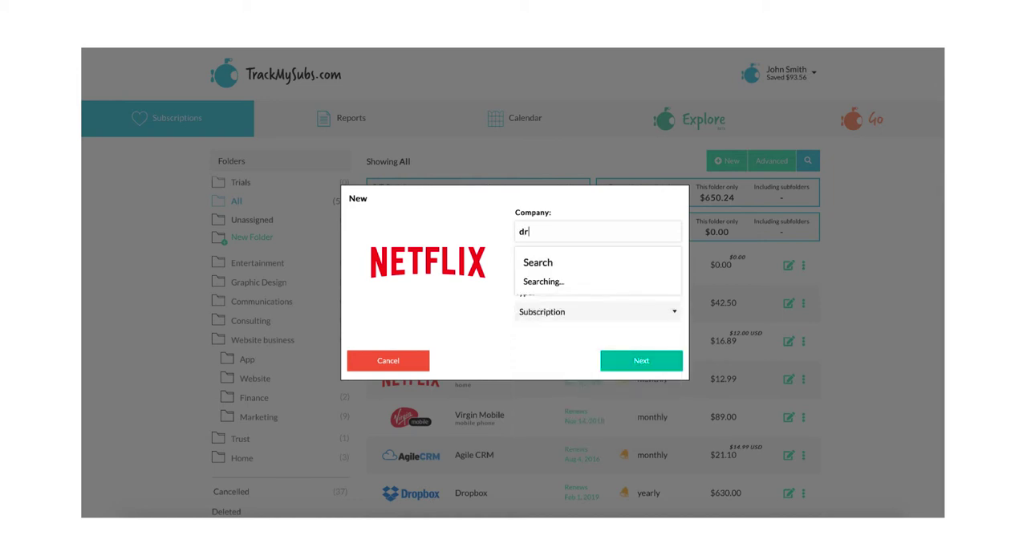
pyautogui.write('o')
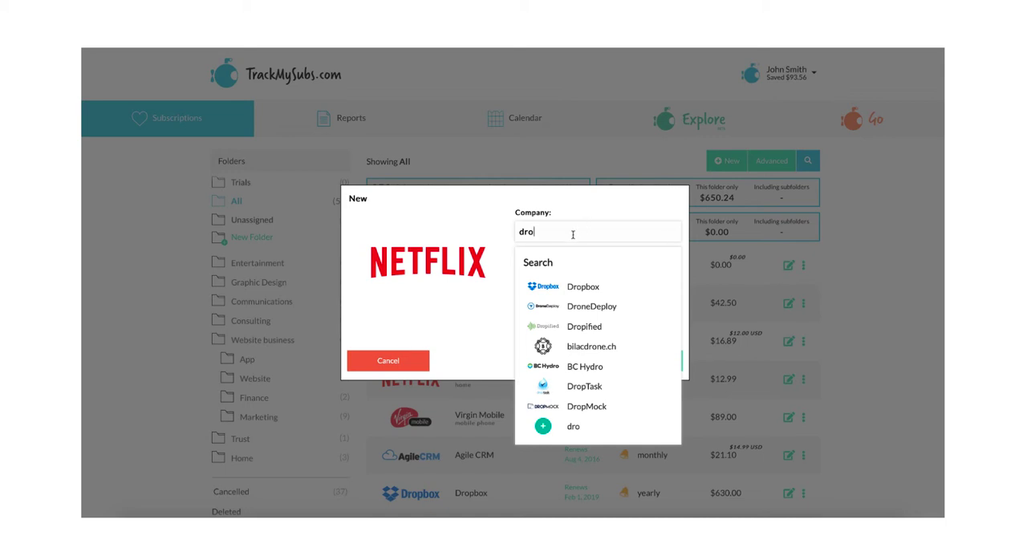
pyautogui.write('pzone')
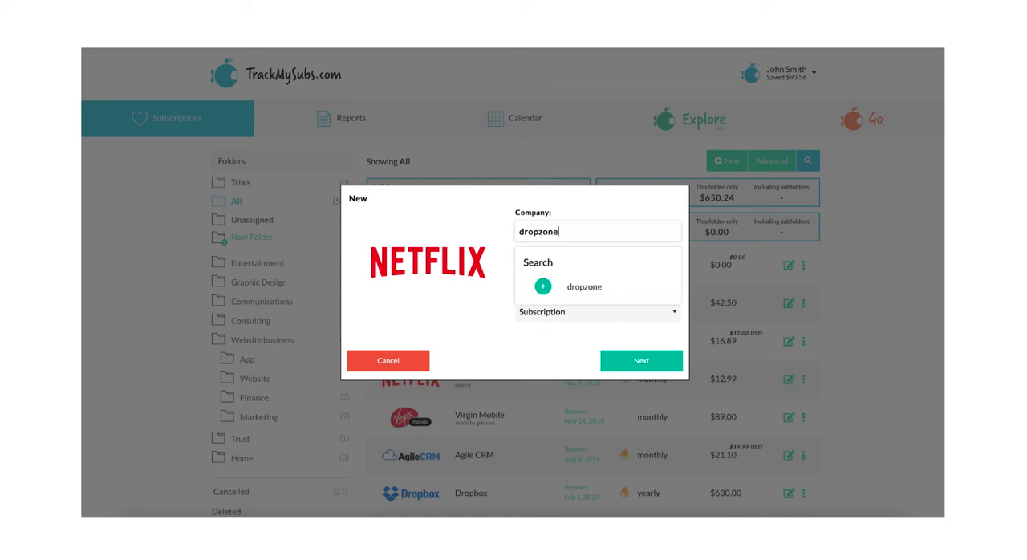
pyautogui.click(571, 292)
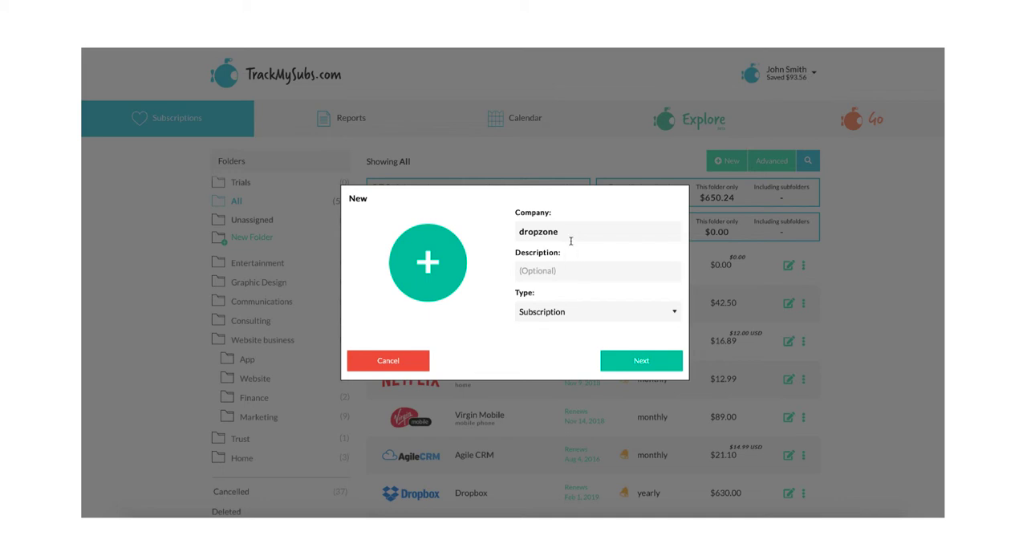
# - Search the company field for "netflix" and select the existing Netflix entry with its logo
pyautogui.moveTo(570, 232); pyautogui.dragTo(503, 231)
pyautogui.write('netflix')
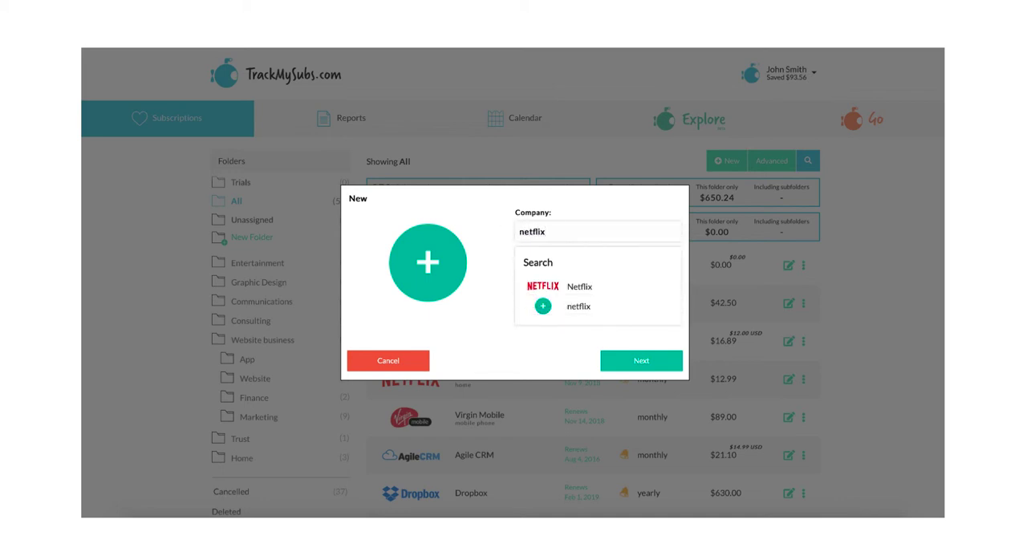
pyautogui.click(558, 287)
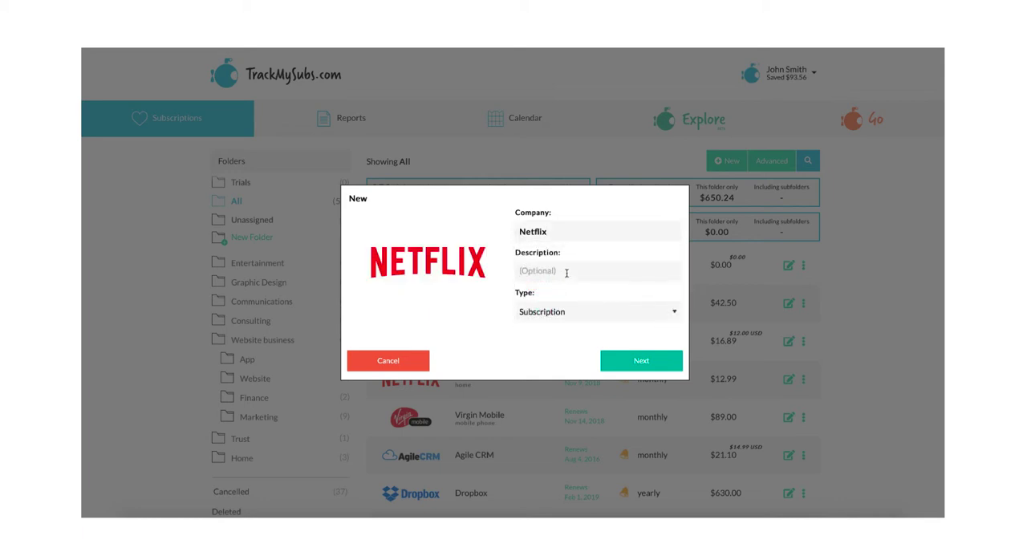
# - Enter the description "TV in the lounge room.", keep the type as Subscription, and continue to the payment details
pyautogui.click(567, 271)
pyautogui.write('TV in the lounge room.')
pyautogui.click(585, 294)
pyautogui.click(583, 317)
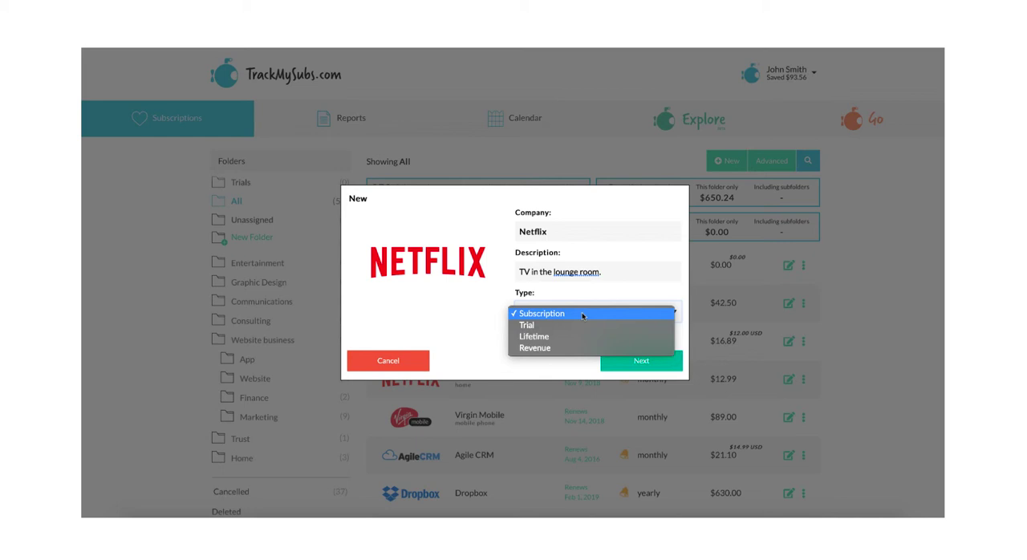
pyautogui.click(583, 314)
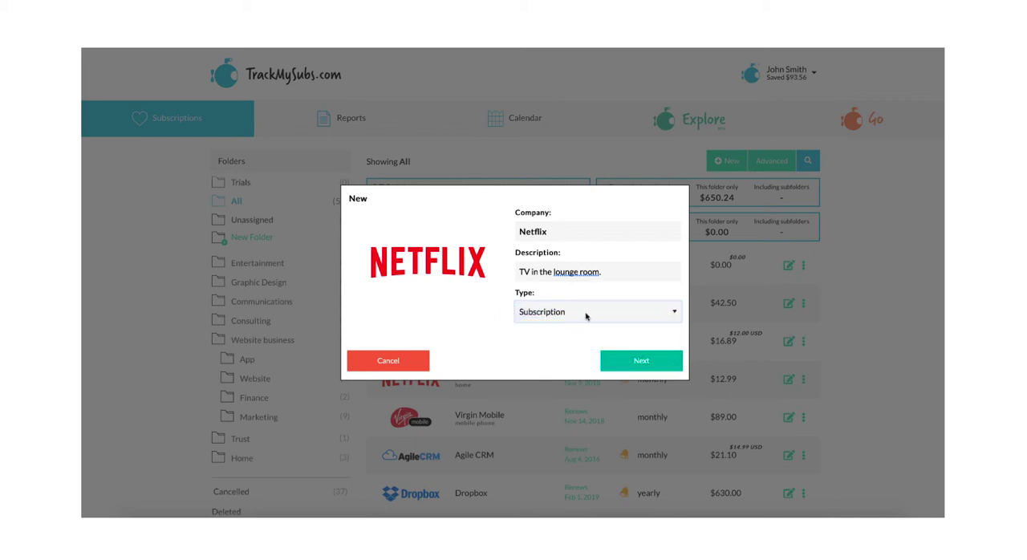
pyautogui.click(586, 316)
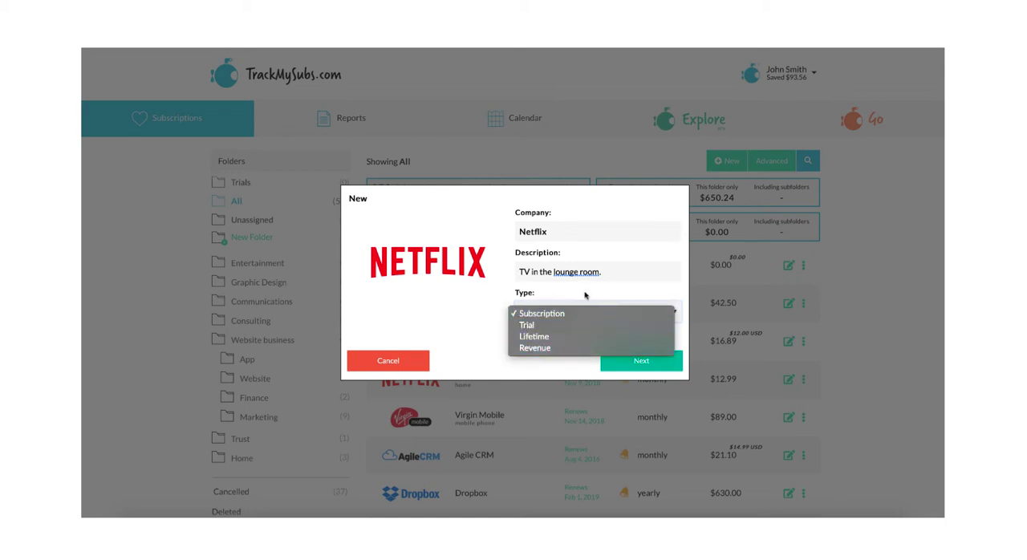
pyautogui.click(586, 295)
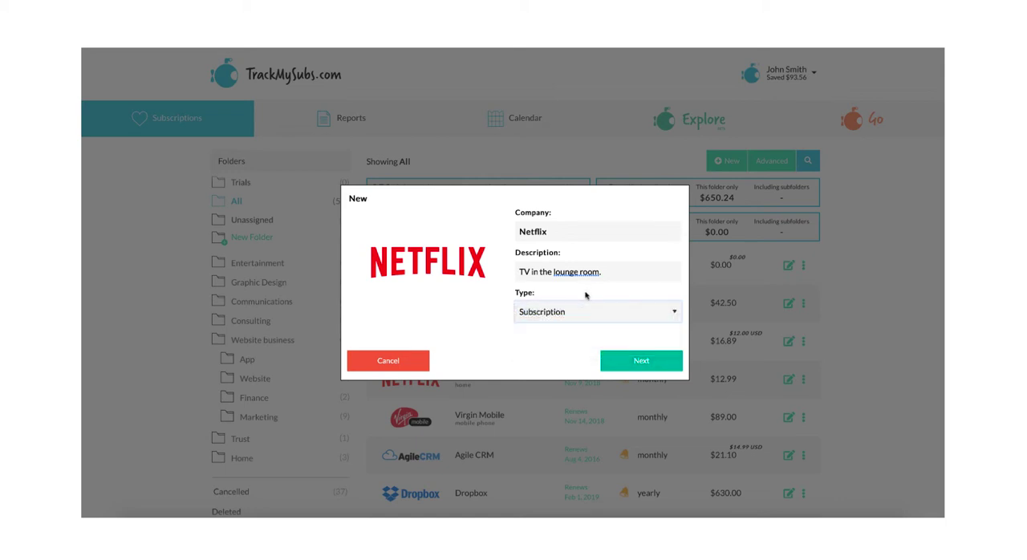
pyautogui.click(642, 363)
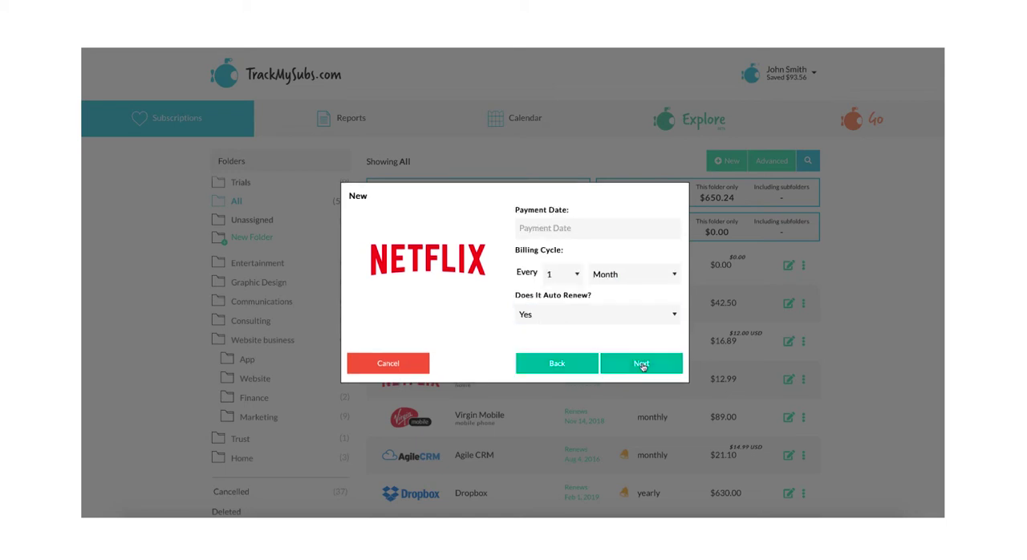
# - Set the payment date to 30 April 2019 and try a 2-month billing cycle before returning it to every 1 month
pyautogui.click(566, 229)
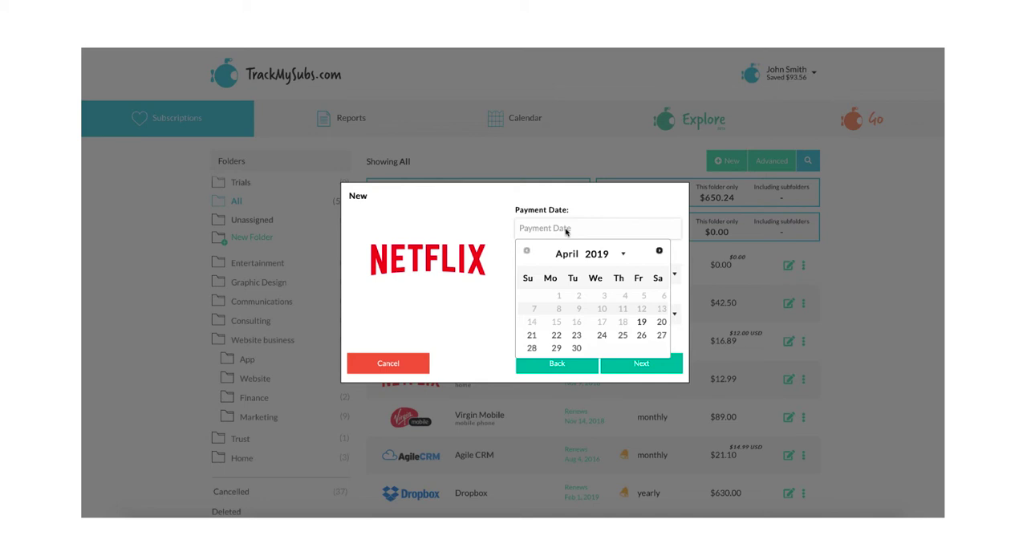
pyautogui.click(576, 348)
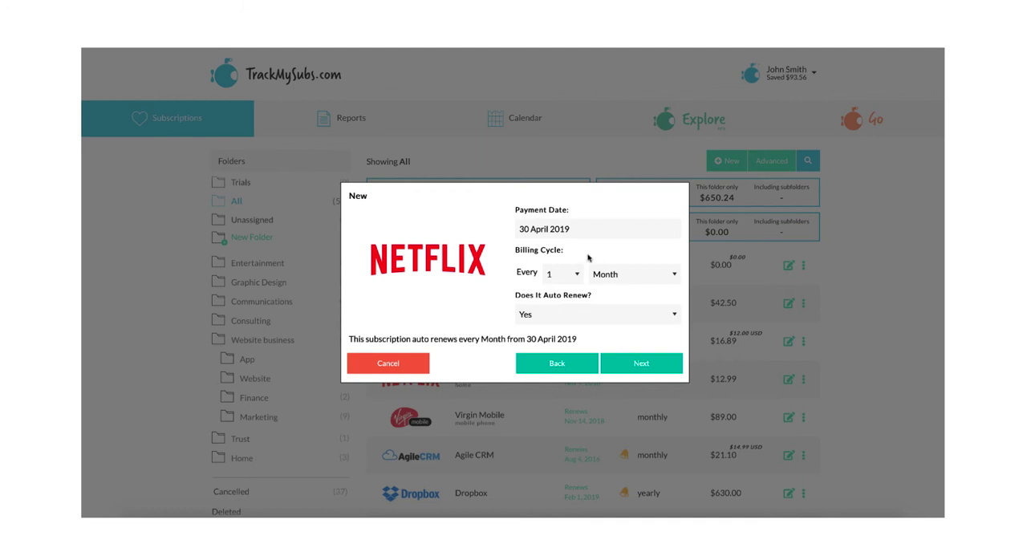
pyautogui.click(576, 274)
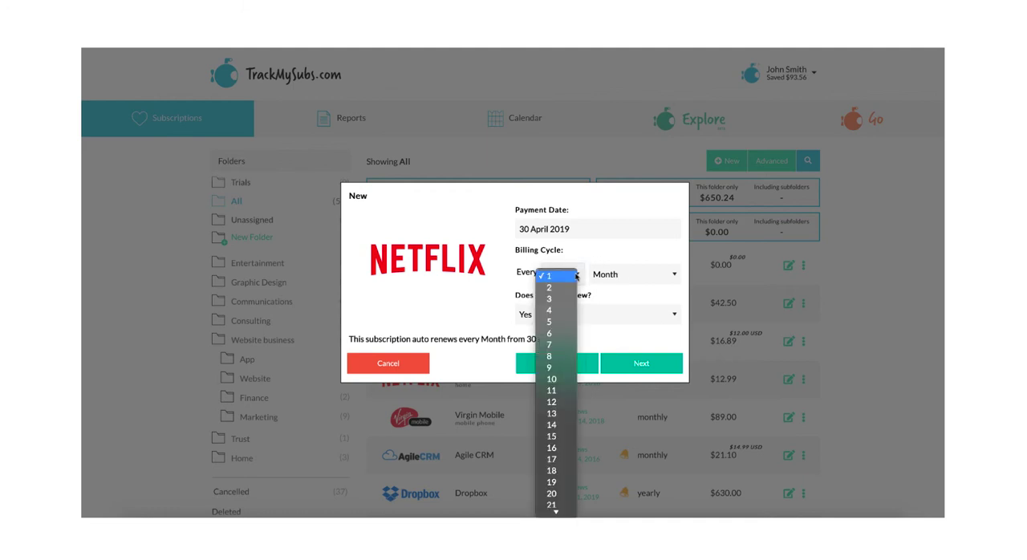
pyautogui.click(568, 288)
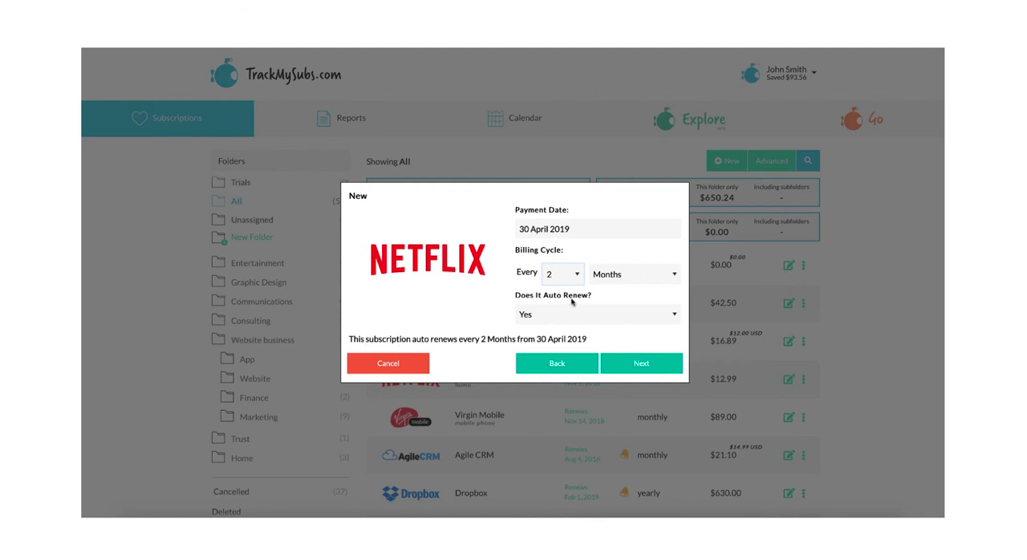
pyautogui.click(578, 277)
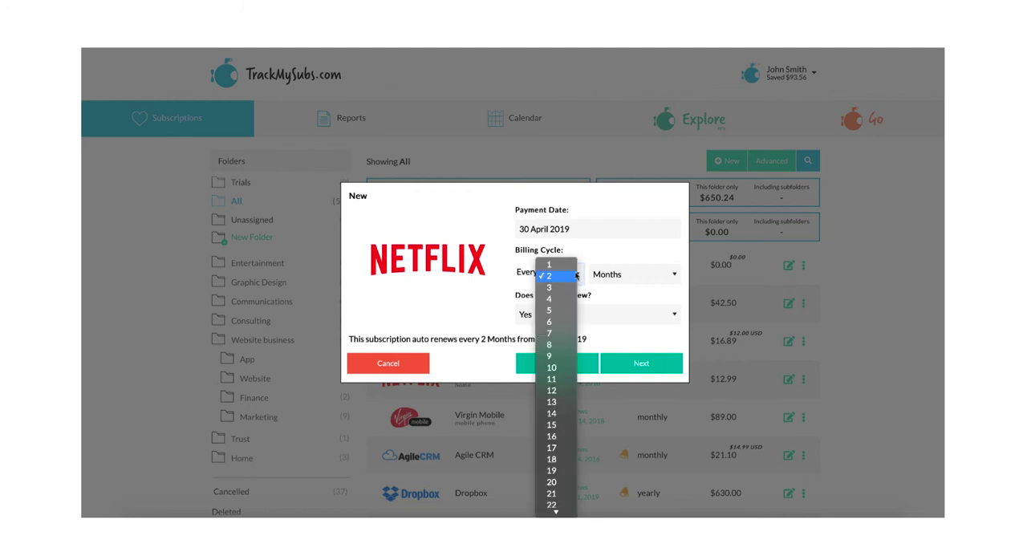
pyautogui.click(566, 269)
# - Change the billing cycle to every 3 years
pyautogui.click(635, 275)
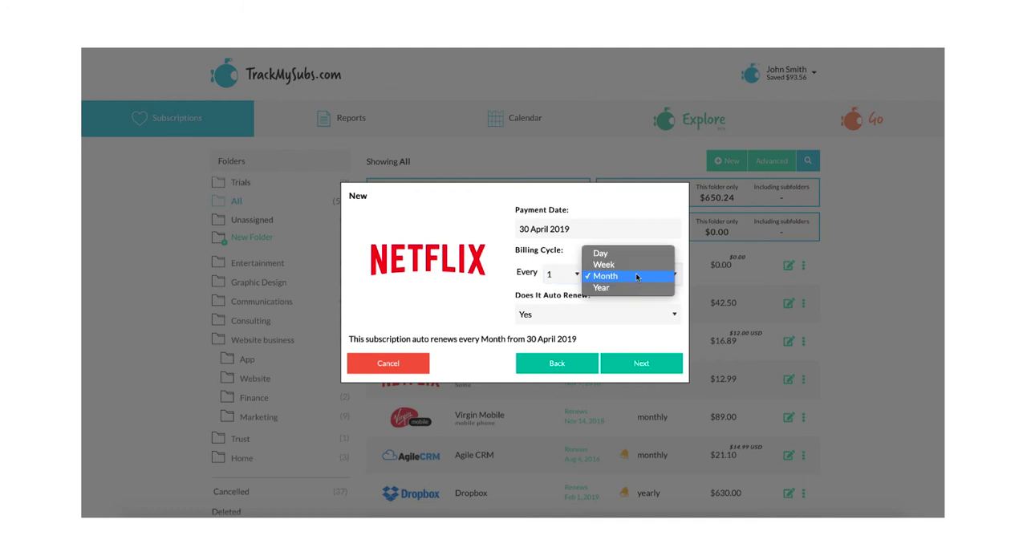
pyautogui.click(632, 289)
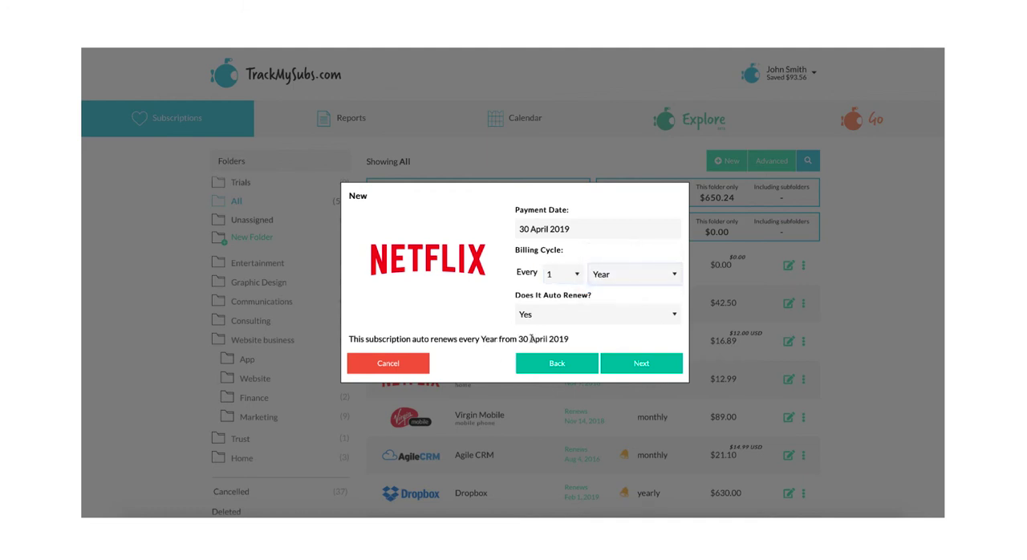
pyautogui.click(566, 277)
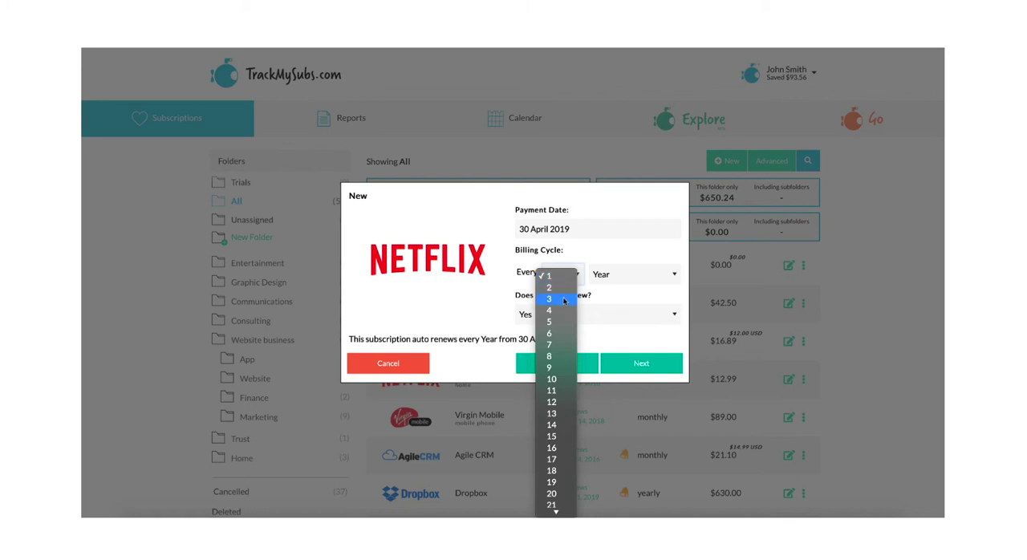
pyautogui.click(564, 299)
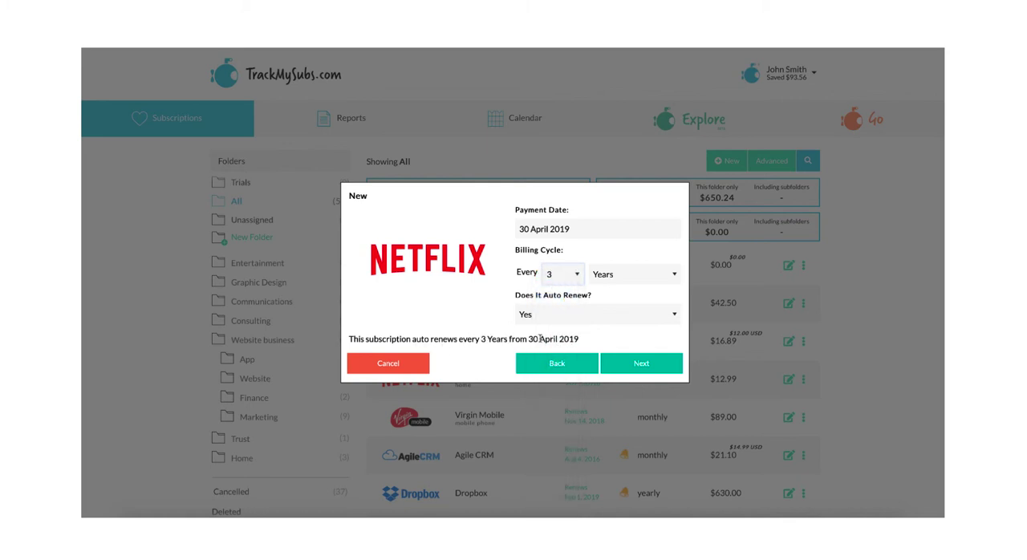
# - Set auto renewal to No, and switch it back to Yes
pyautogui.click(598, 316)
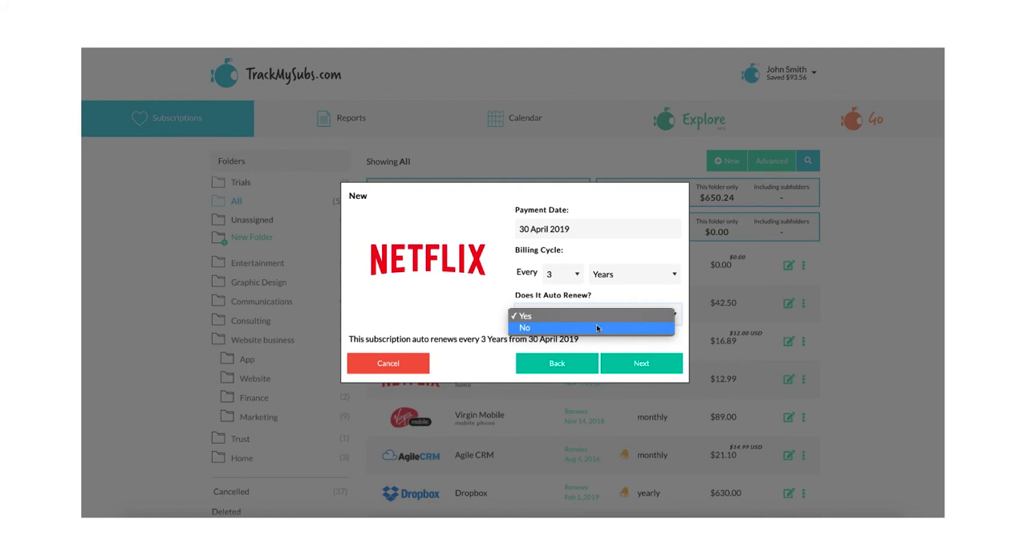
pyautogui.click(597, 327)
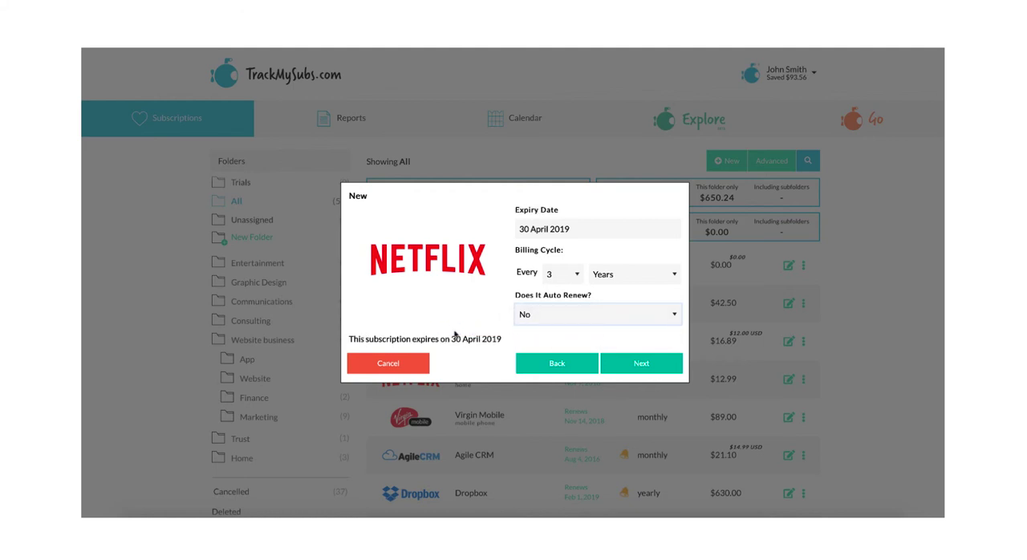
pyautogui.click(581, 318)
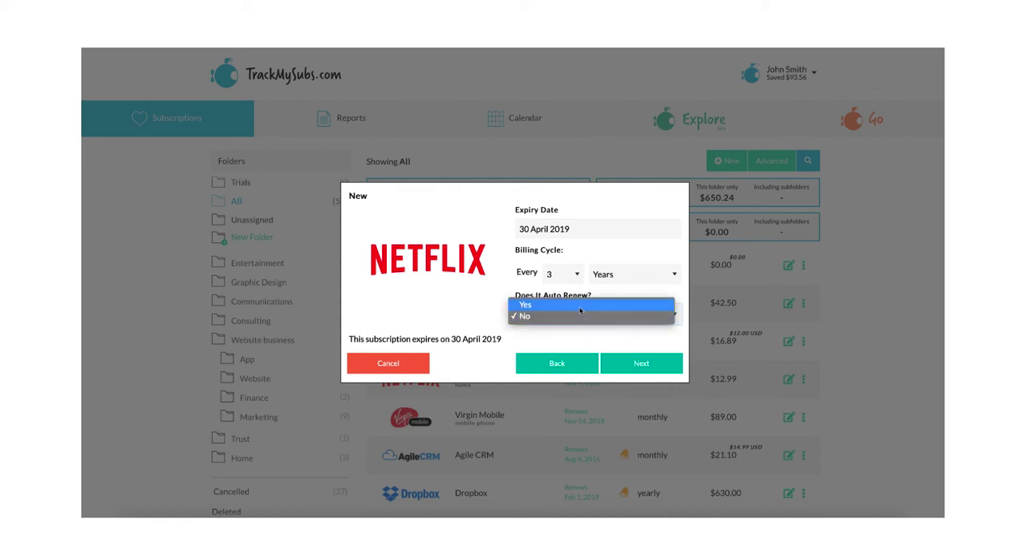
pyautogui.click(581, 306)
# - Set the billing cycle to every 1 month and continue to the cost details
pyautogui.click(567, 276)
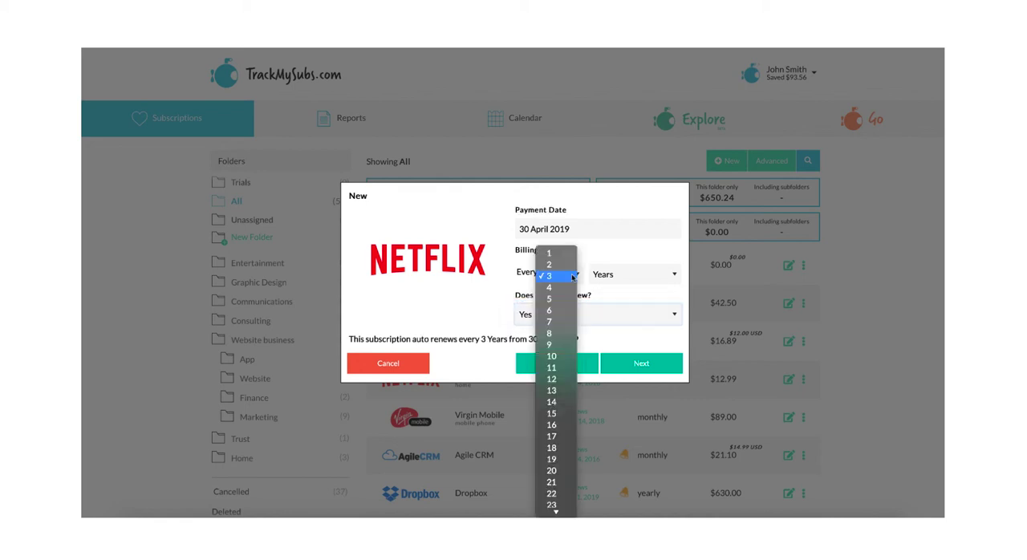
pyautogui.click(562, 254)
pyautogui.click(614, 275)
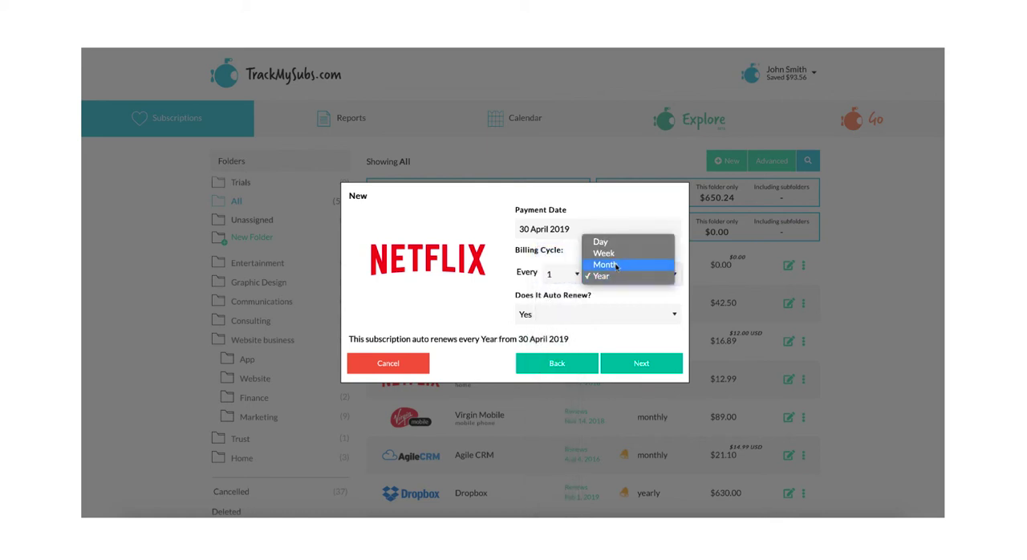
pyautogui.click(616, 264)
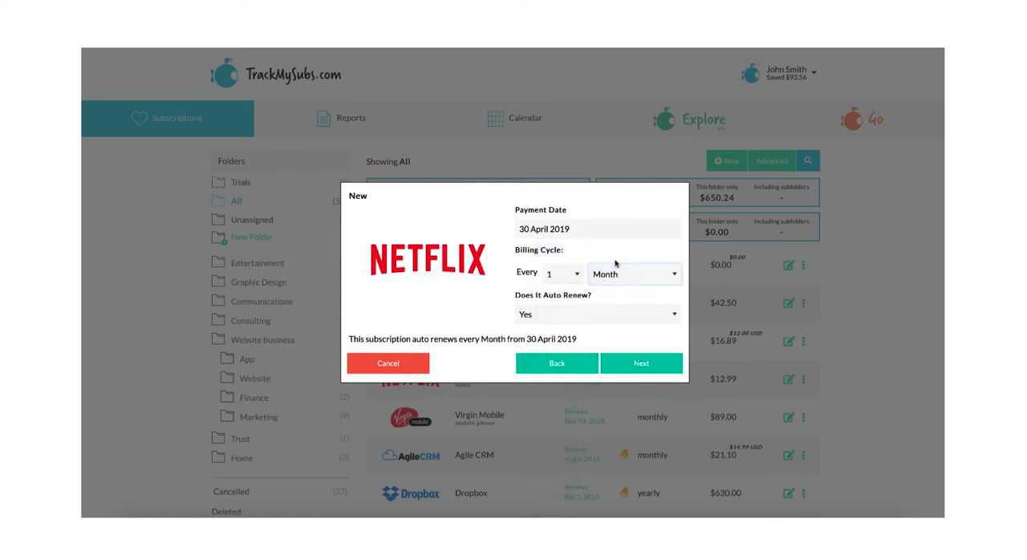
pyautogui.click(639, 371)
# - Set the Netflix subscription's cost to 12, try USD as its currency, and switch the currency back to AUD
pyautogui.click(538, 250)
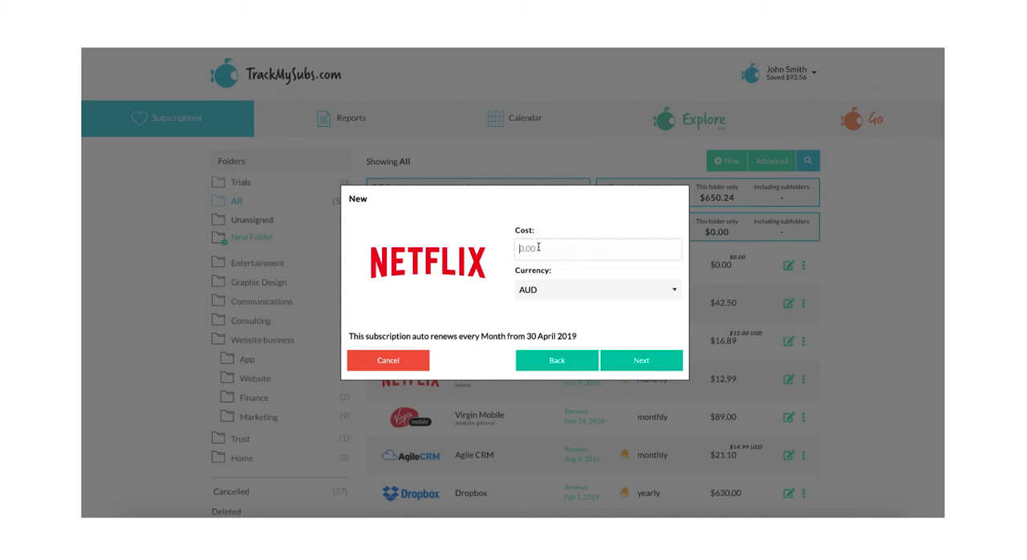
pyautogui.write('12')
pyautogui.click(589, 291)
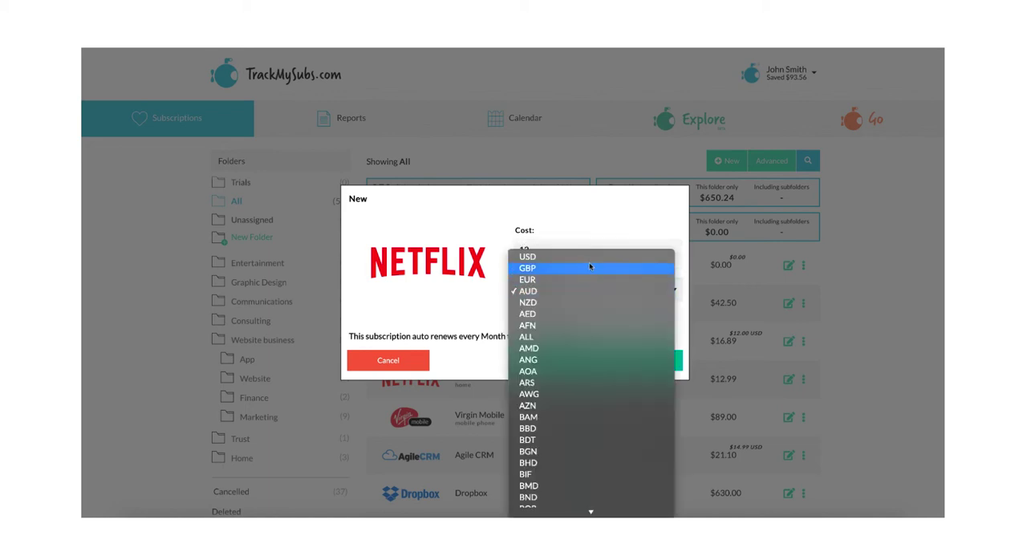
pyautogui.click(591, 260)
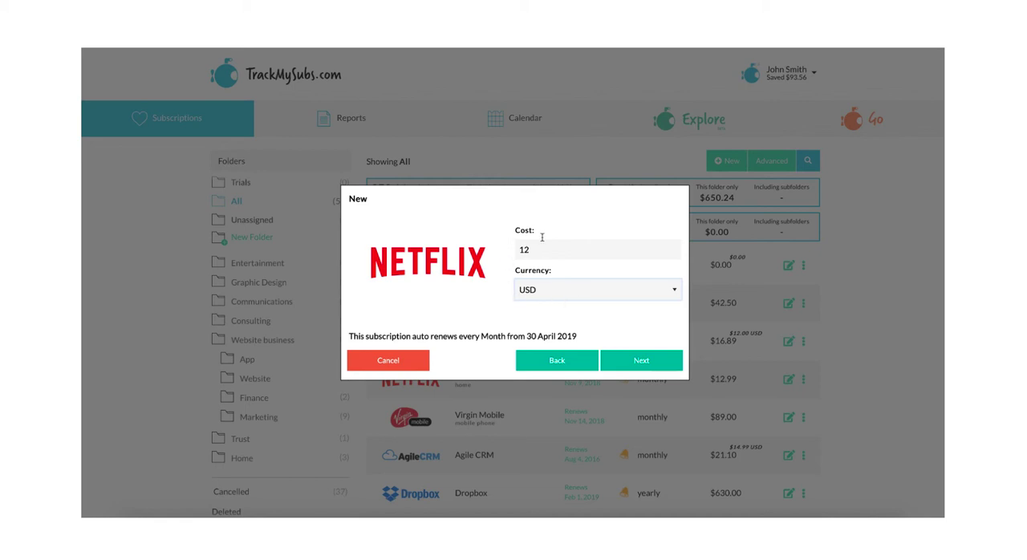
pyautogui.click(553, 297)
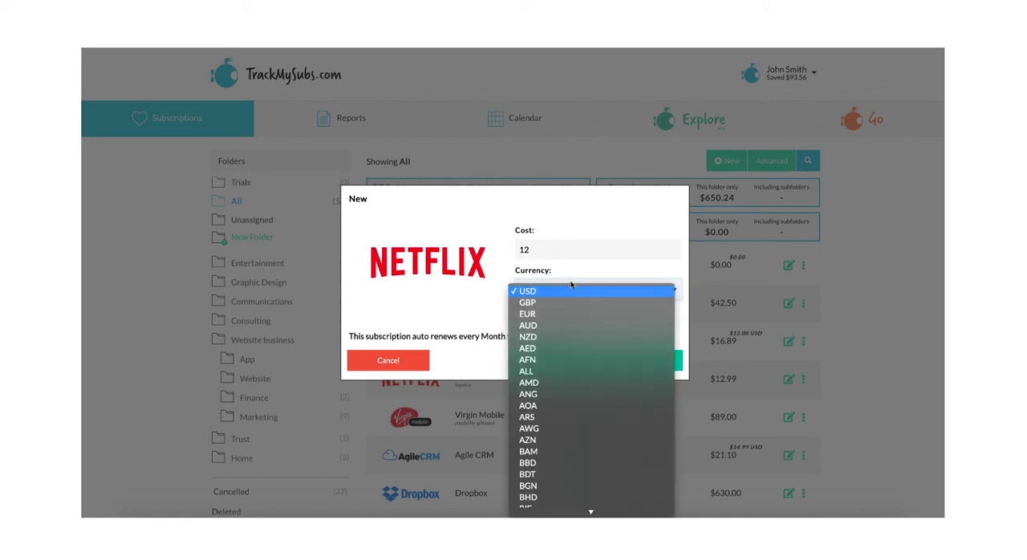
pyautogui.click(557, 325)
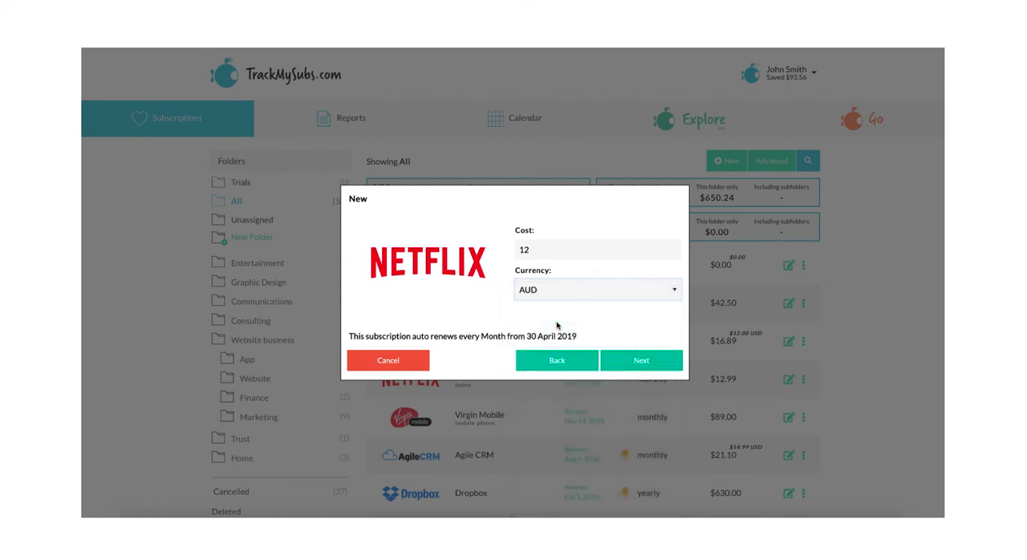
# - Continue to the reminder options, save the Netflix subscription with the default alert, and close the dialog
pyautogui.click(640, 360)
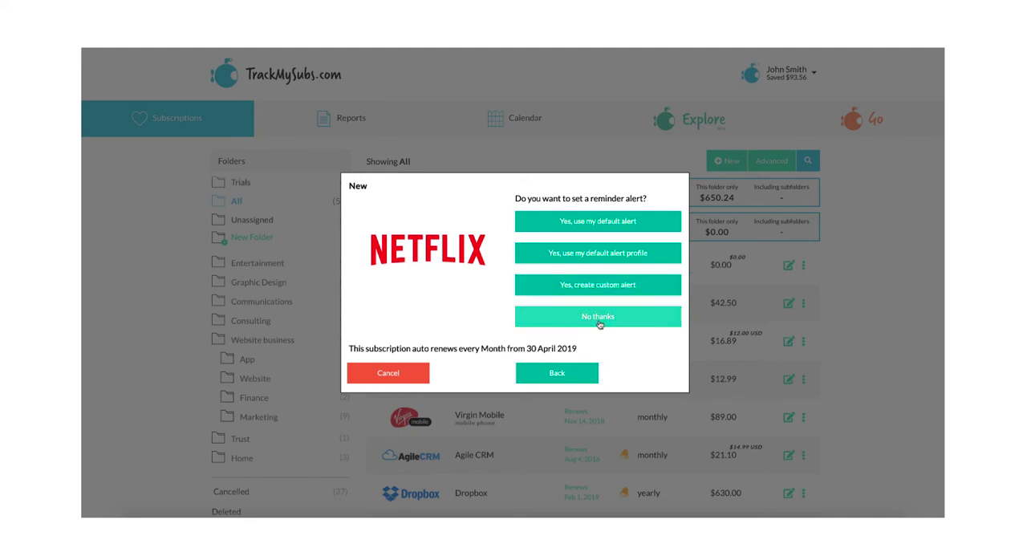
pyautogui.click(598, 226)
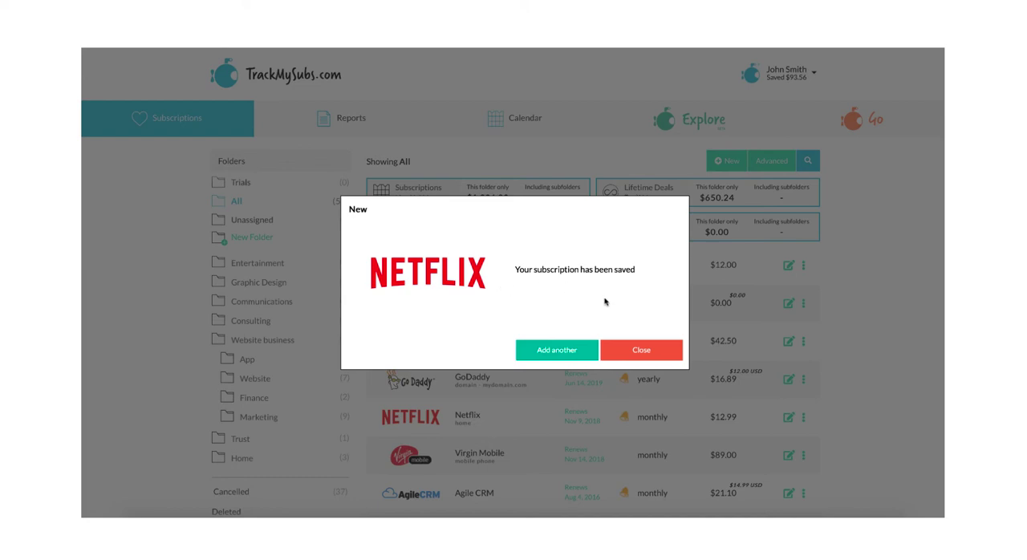
pyautogui.click(642, 351)
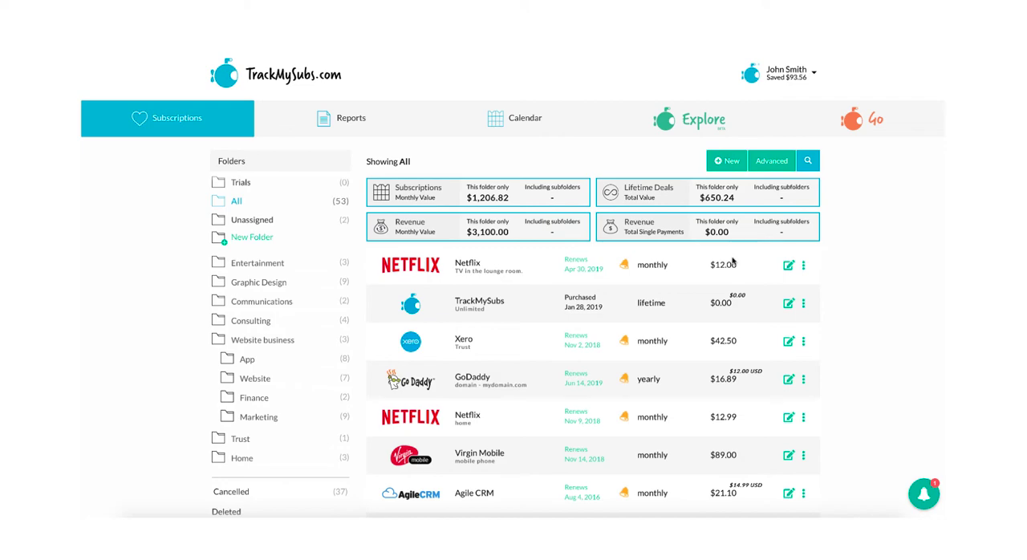
# - Open the advanced form for a new subscription and choose Dropbox as the company
pyautogui.click(772, 162)
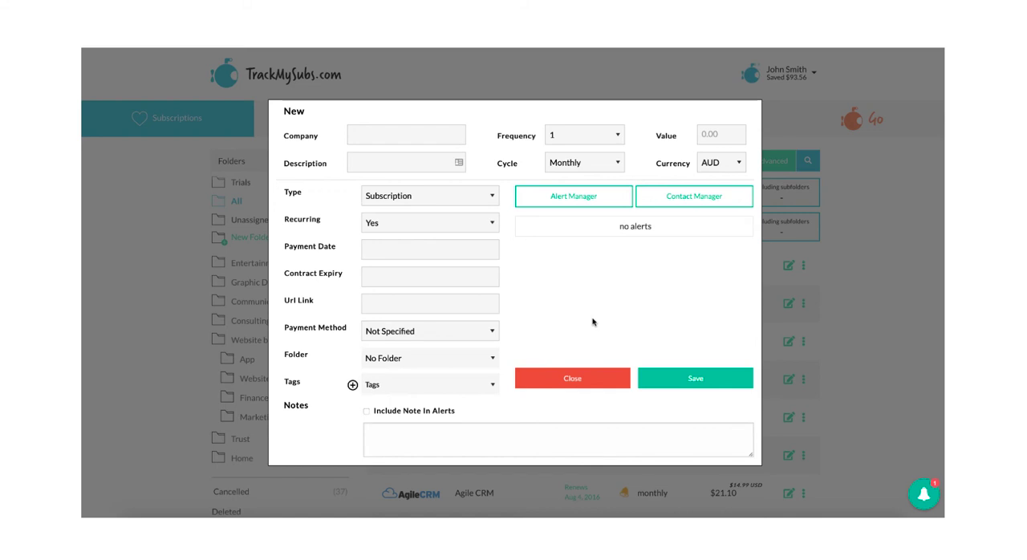
pyautogui.click(384, 135)
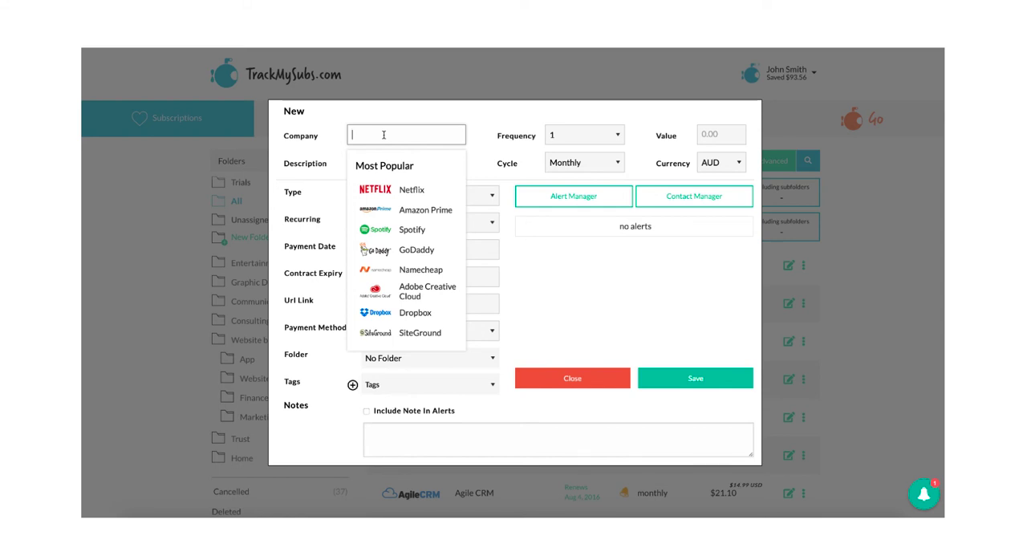
pyautogui.write('drop')
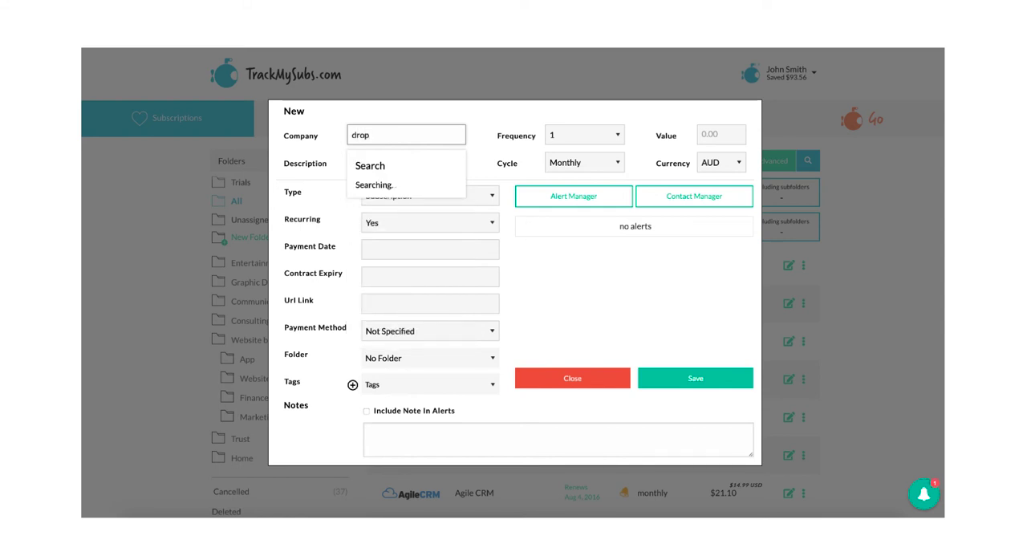
pyautogui.click(403, 195)
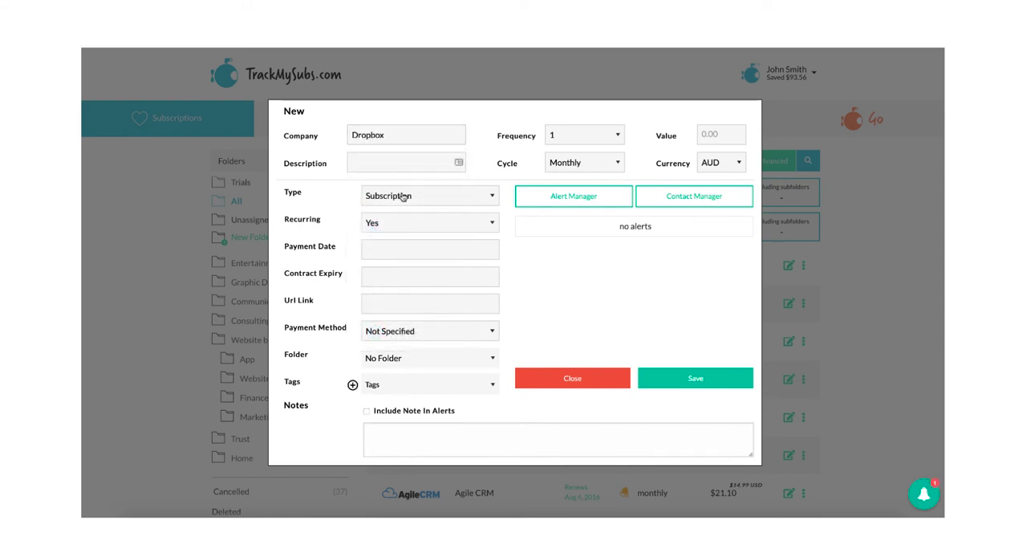
# - Set the Dropbox frequency to 4, try a Weekly cycle, and return the cycle to Monthly
pyautogui.click(614, 138)
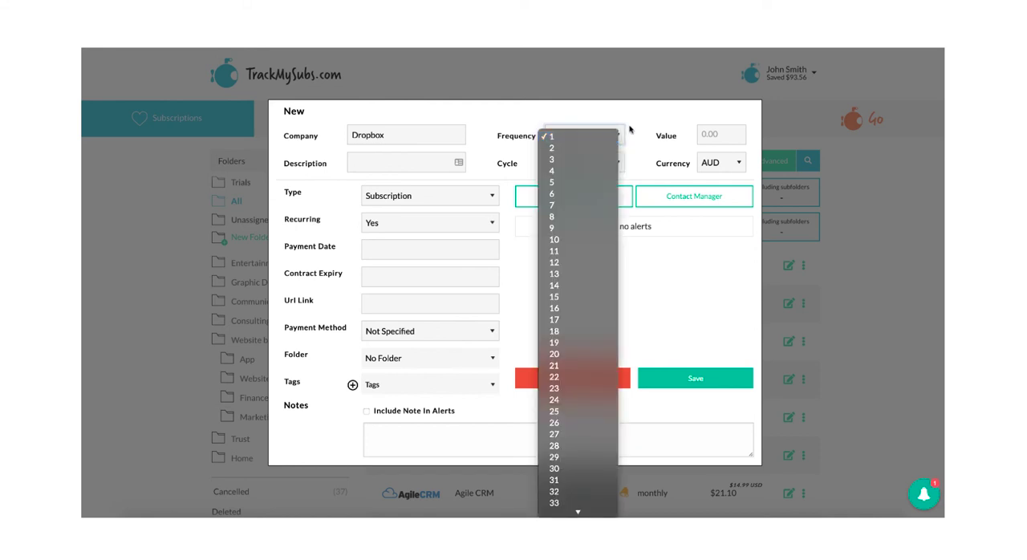
pyautogui.click(636, 125)
pyautogui.click(614, 136)
pyautogui.click(600, 170)
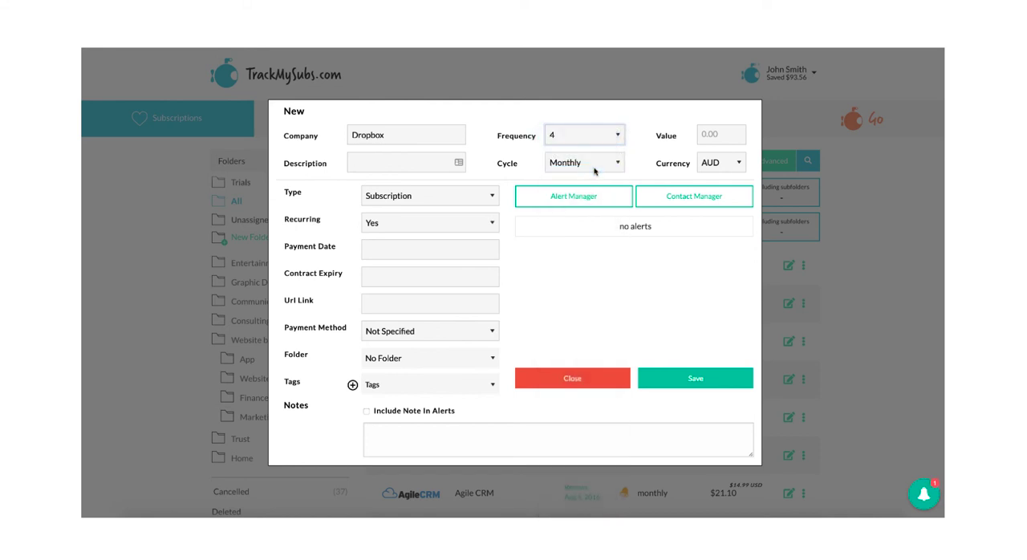
pyautogui.click(601, 165)
pyautogui.click(602, 153)
pyautogui.click(602, 160)
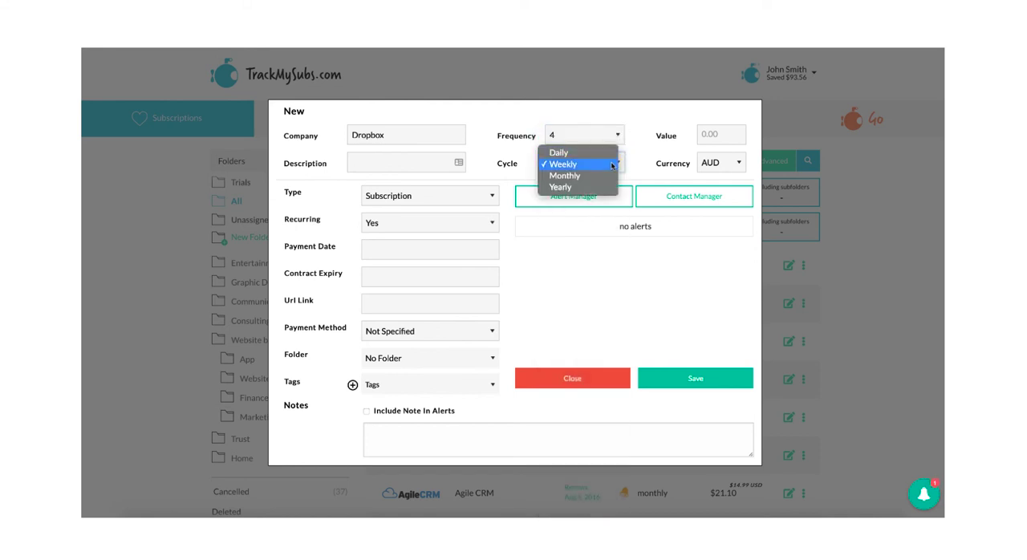
pyautogui.click(602, 175)
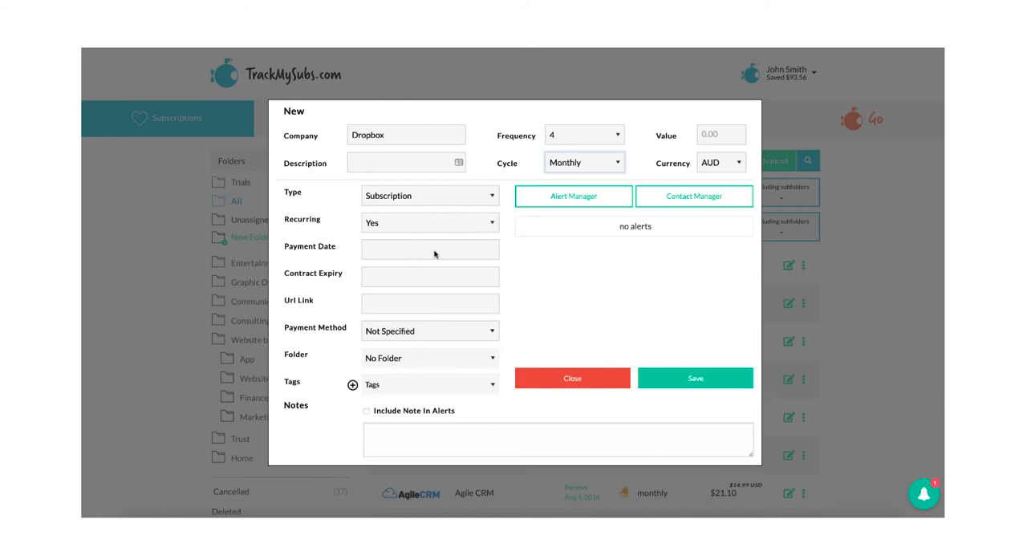
# - Examine the contract expiry calendar and the payment method, folder and tag choices without selecting anything
pyautogui.click(429, 281)
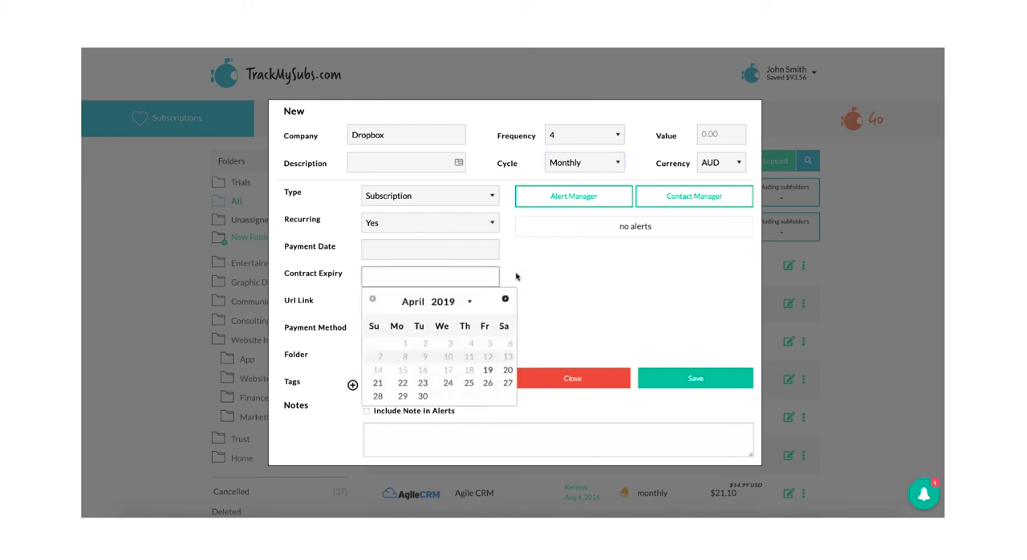
pyautogui.click(517, 277)
pyautogui.click(411, 277)
pyautogui.click(537, 268)
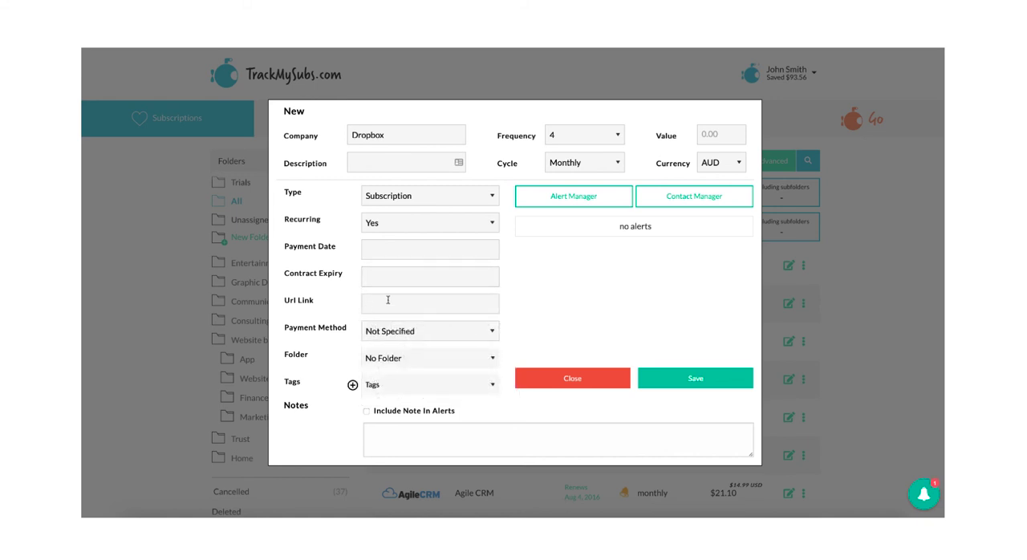
pyautogui.click(483, 334)
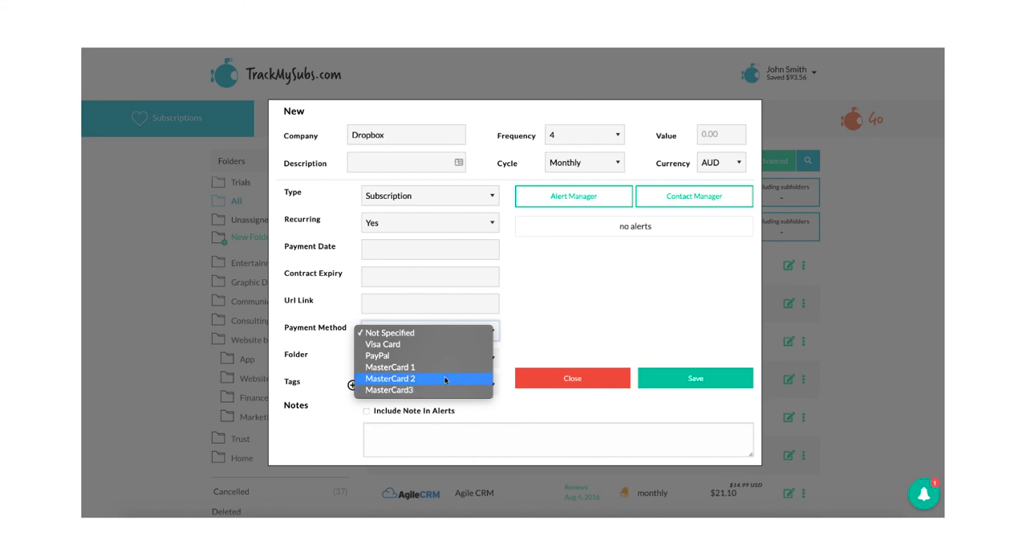
pyautogui.click(529, 324)
pyautogui.click(485, 358)
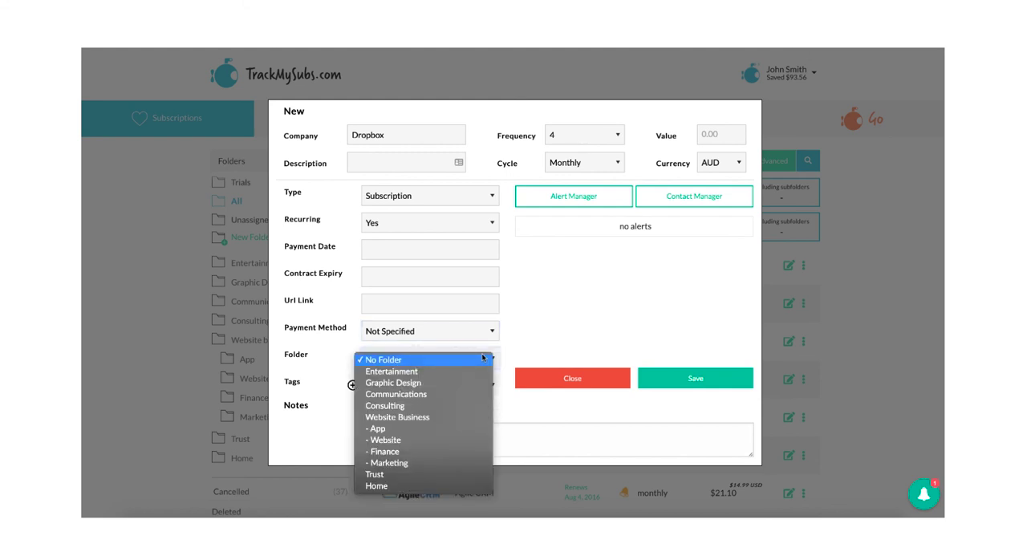
pyautogui.click(537, 335)
pyautogui.click(475, 386)
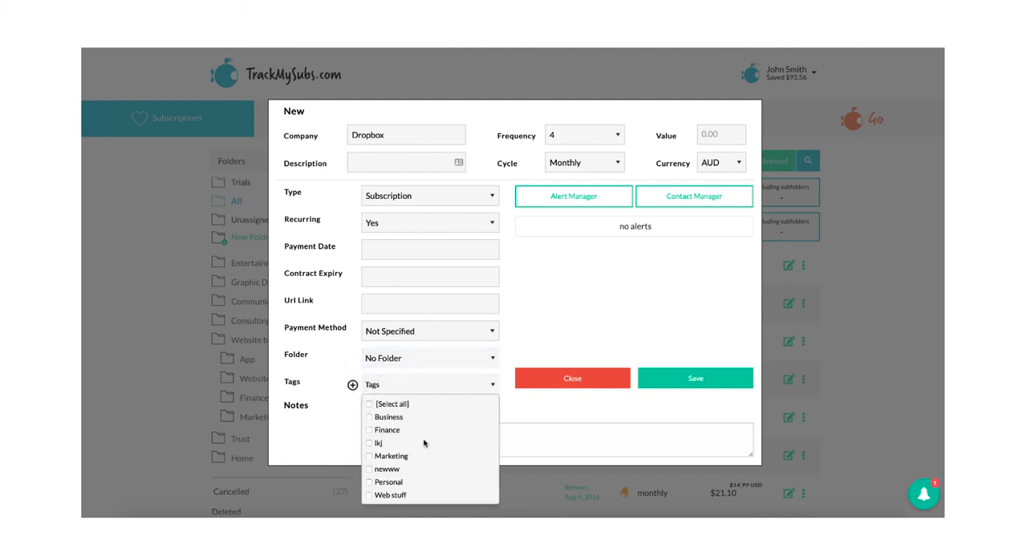
pyautogui.click(544, 307)
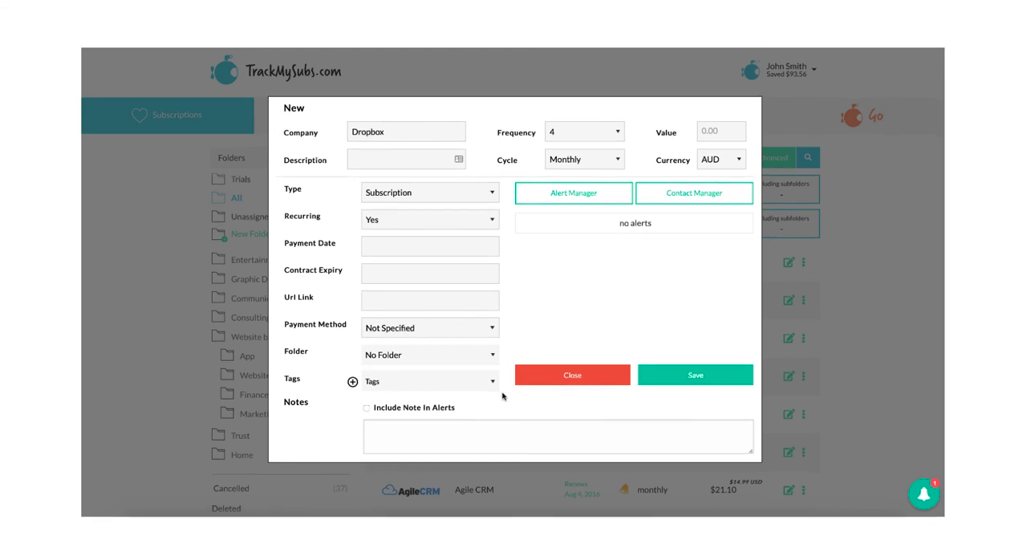
# - Enter "any note you like." as the Dropbox subscription's note and close the form without saving
pyautogui.click(435, 430)
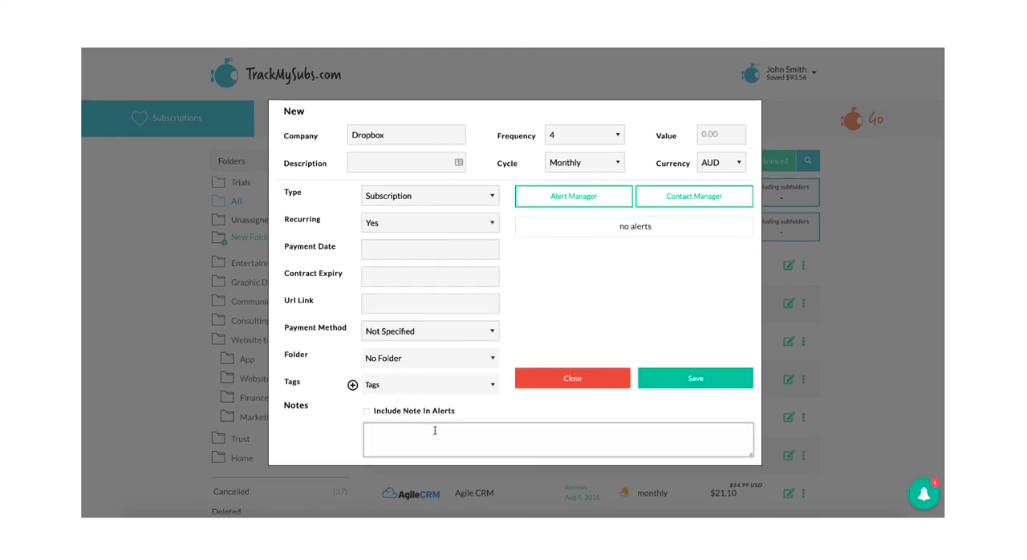
pyautogui.write('any note you like.')
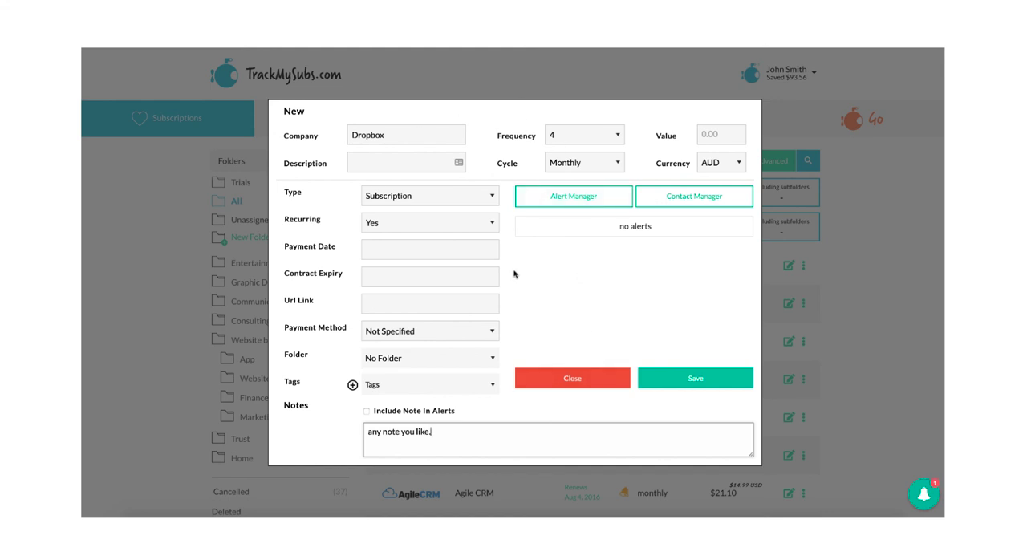
pyautogui.click(562, 386)
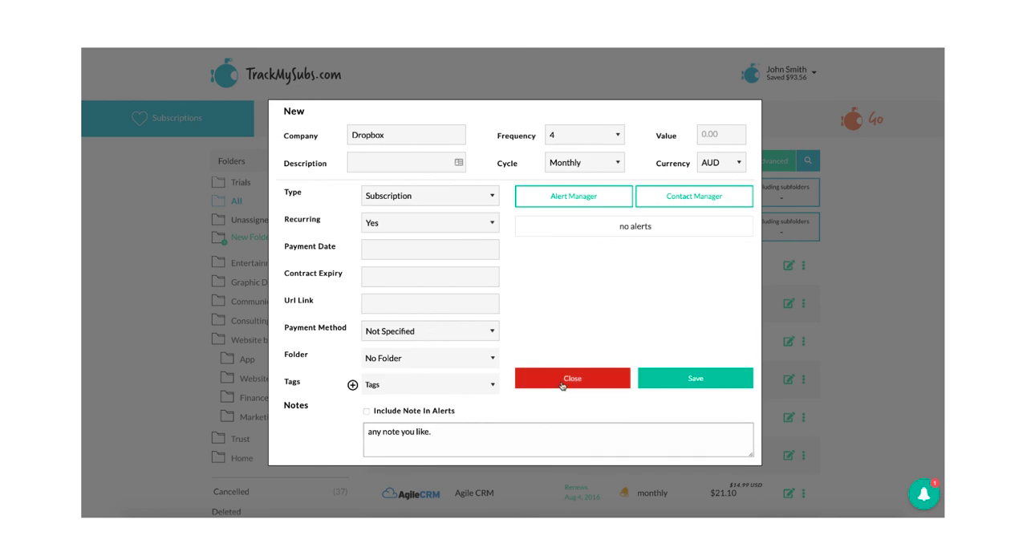